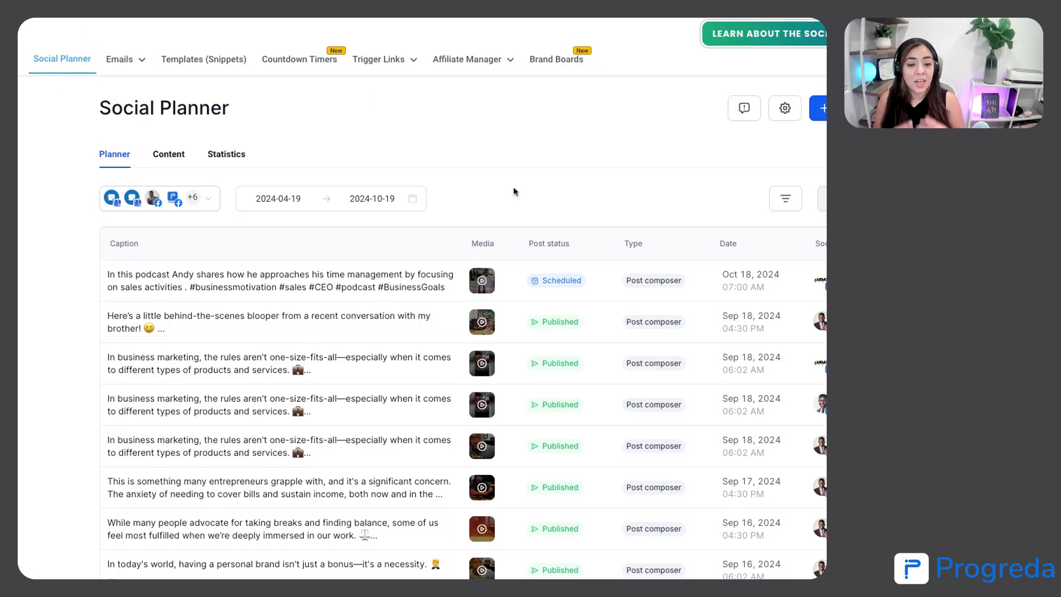
Review the social accounts connected to the planner in the account filter.
{"action": "left_click", "coordinate": [207, 199]}
{"action": "scroll", "coordinate": [189, 348], "scroll_direction": "down", "scroll_amount": 3}
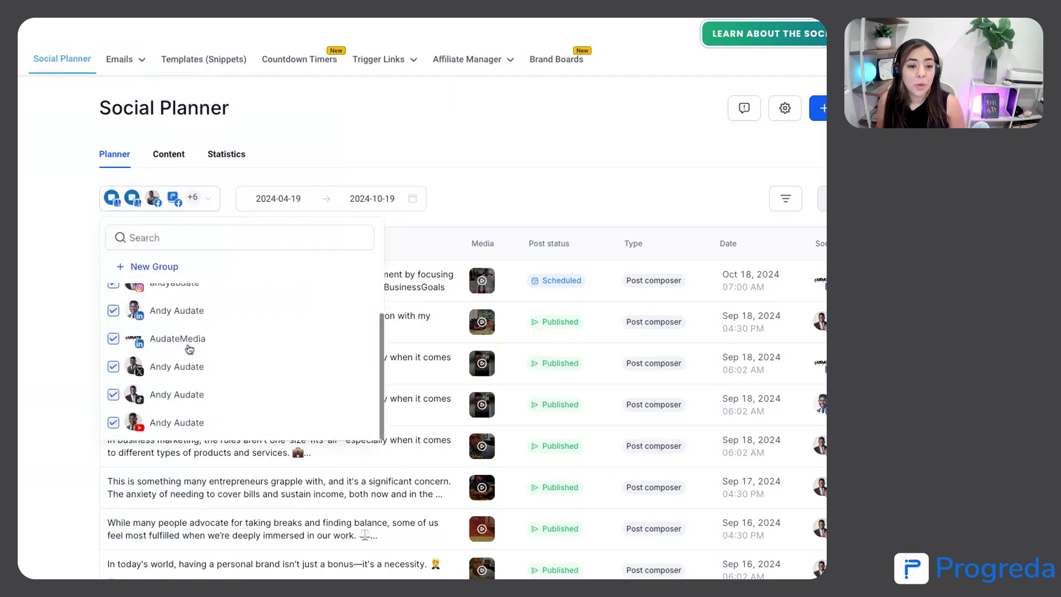
{"action": "scroll", "coordinate": [189, 349], "scroll_direction": "up", "scroll_amount": 3}
{"action": "scroll", "coordinate": [189, 349], "scroll_direction": "down", "scroll_amount": 3}
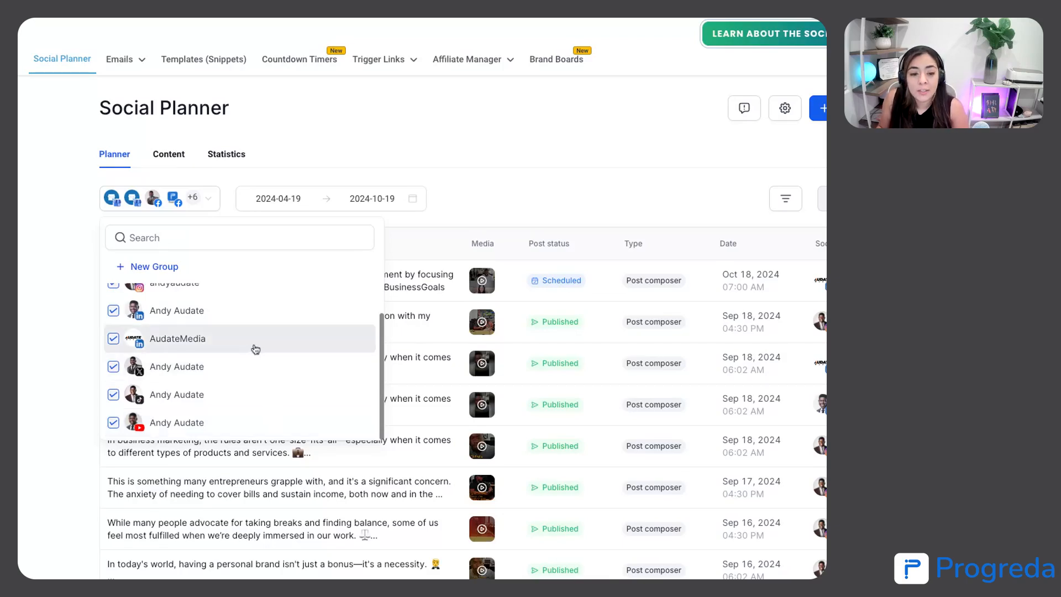
{"action": "scroll", "coordinate": [255, 347], "scroll_direction": "up", "scroll_amount": 4}
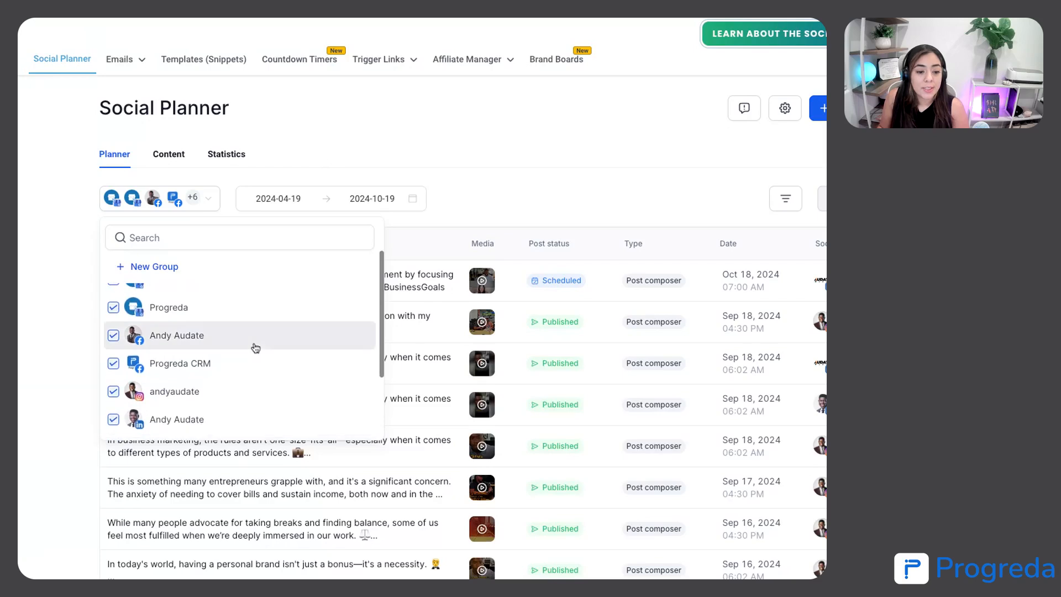
{"action": "scroll", "coordinate": [255, 347], "scroll_direction": "down", "scroll_amount": 4}
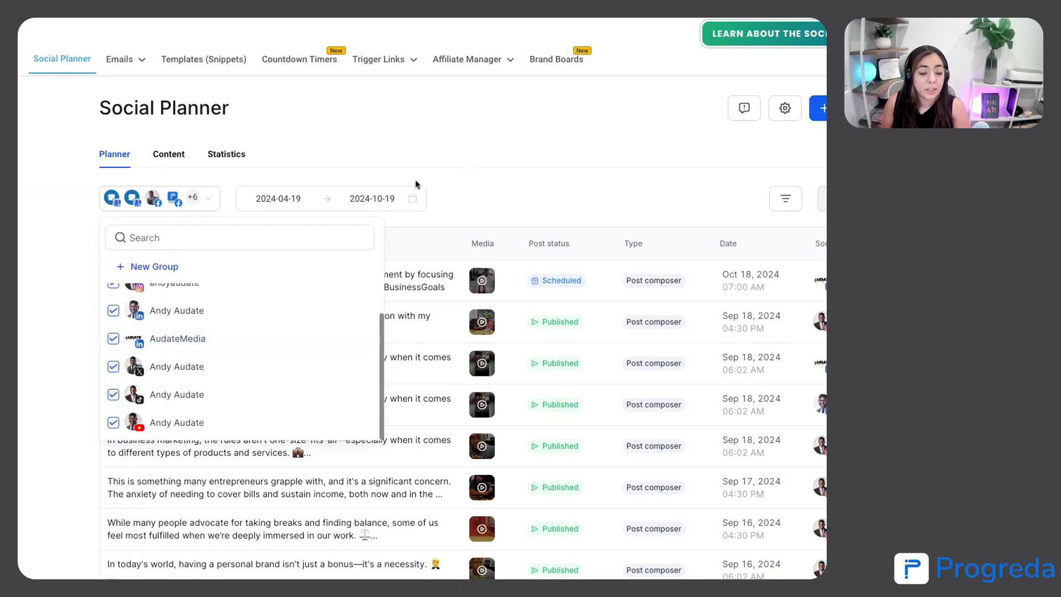
{"action": "left_click", "coordinate": [467, 156]}
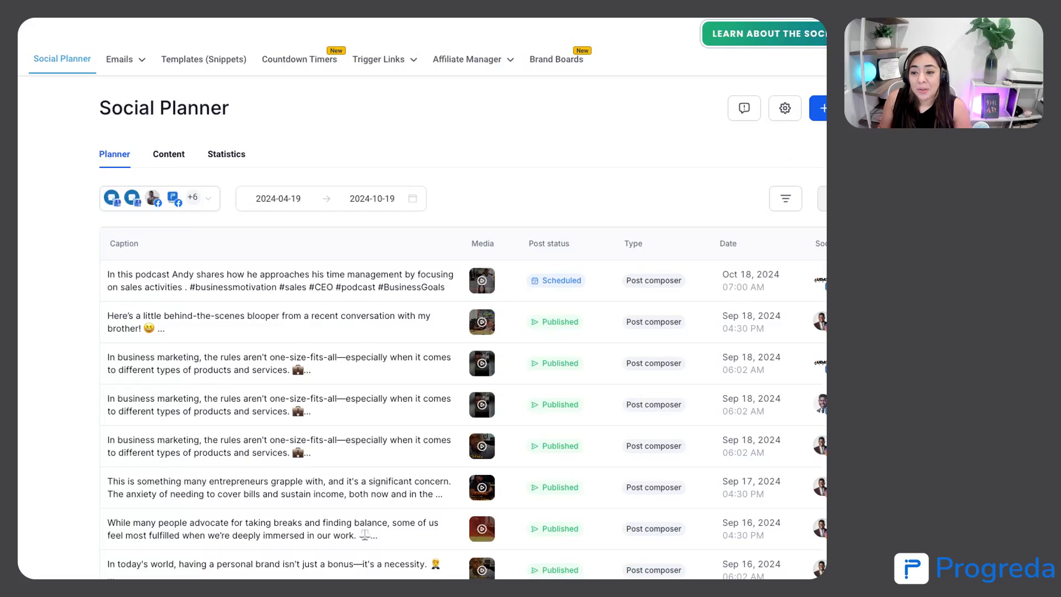
Create a new social post and choose the AudateMedia LinkedIn page as the account to post to.
{"action": "left_click", "coordinate": [821, 108]}
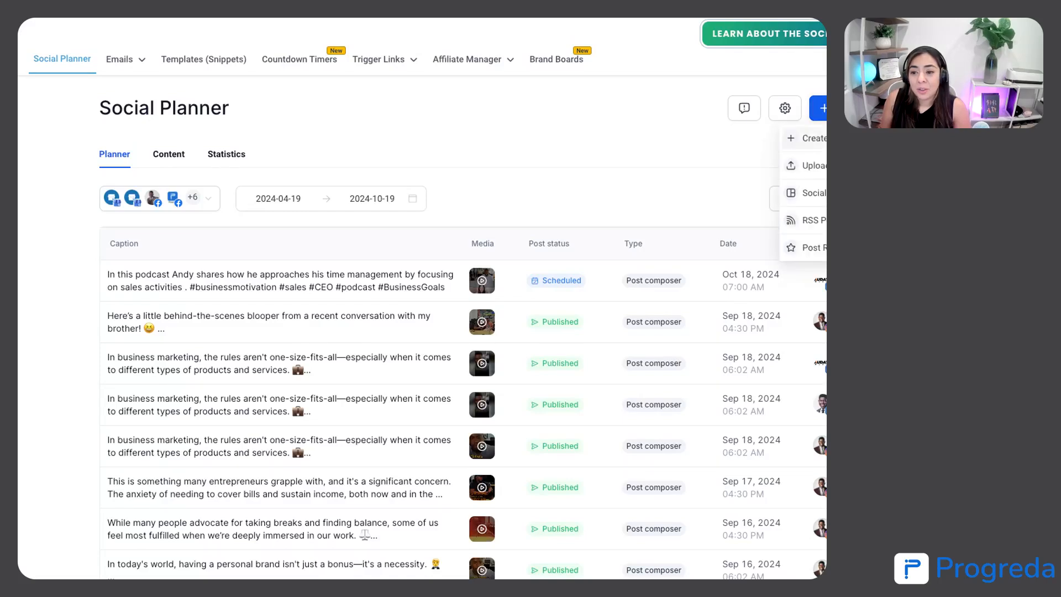
{"action": "left_click", "coordinate": [809, 138]}
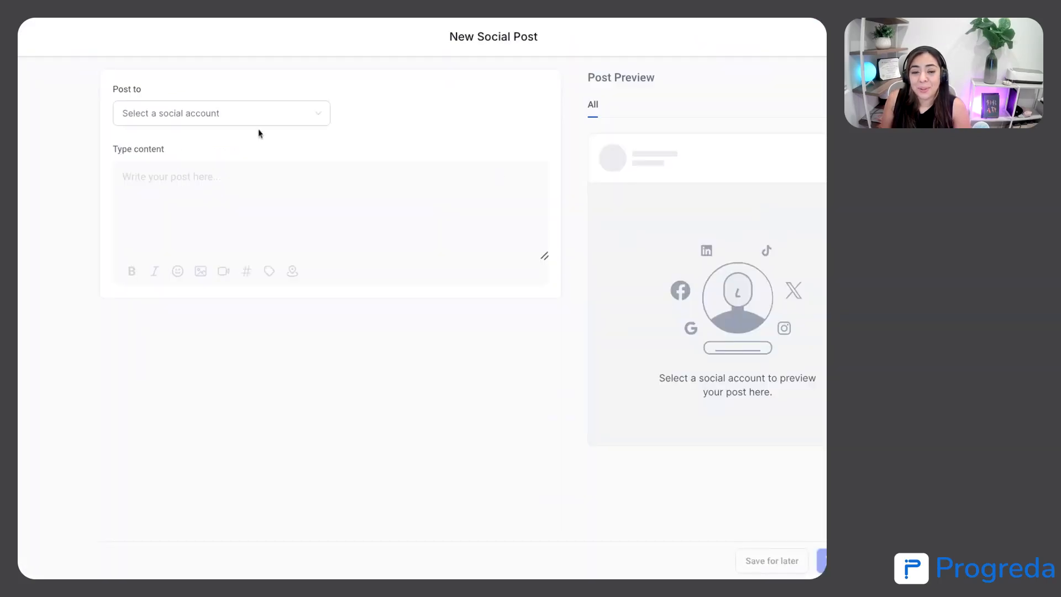
{"action": "left_click", "coordinate": [226, 120]}
{"action": "scroll", "coordinate": [166, 304], "scroll_direction": "down", "scroll_amount": 2}
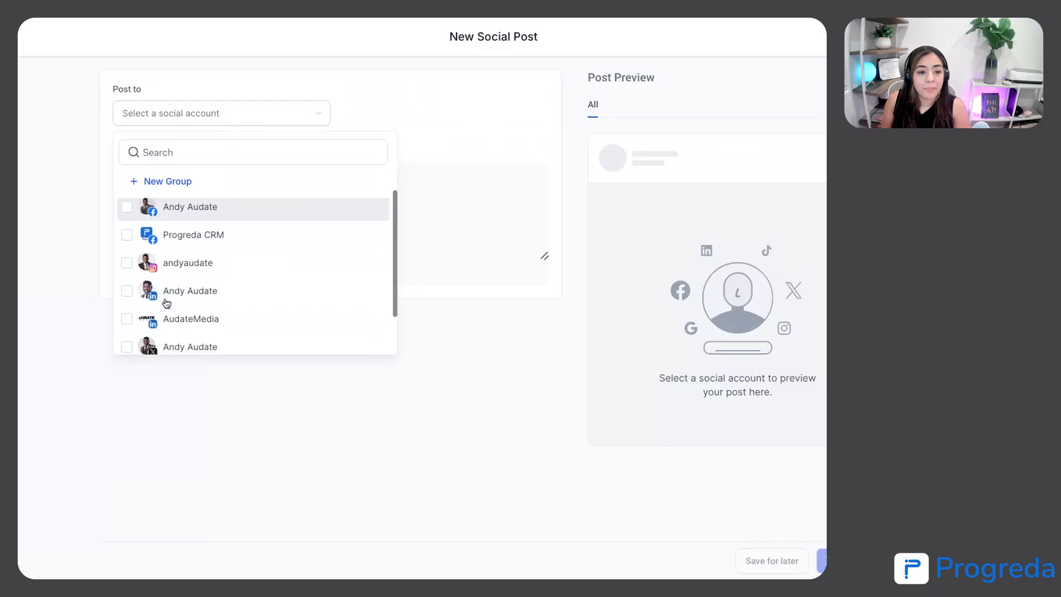
{"action": "left_click", "coordinate": [126, 319]}
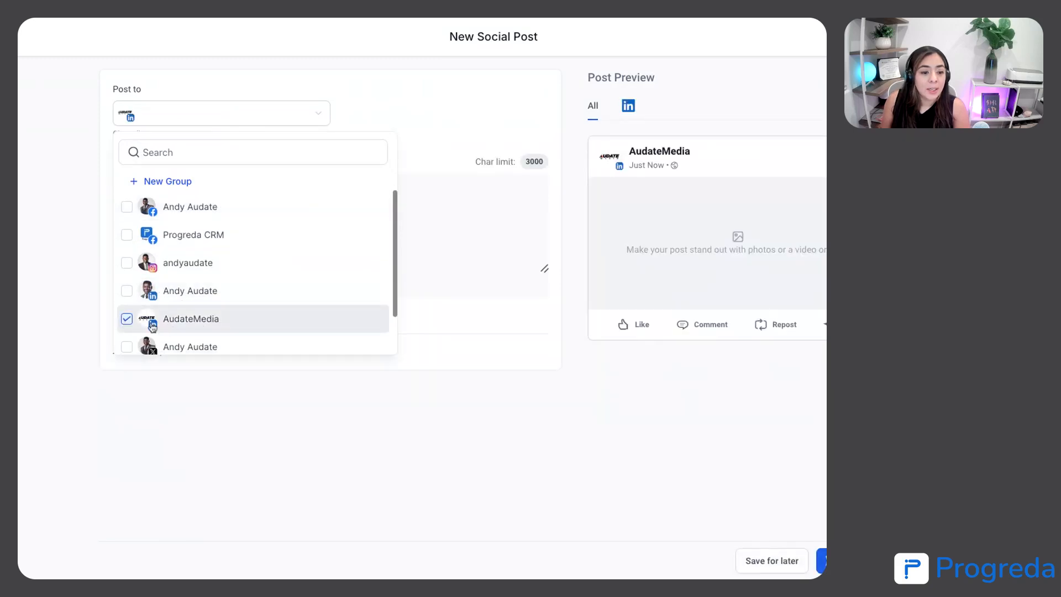
{"action": "left_click", "coordinate": [574, 228]}
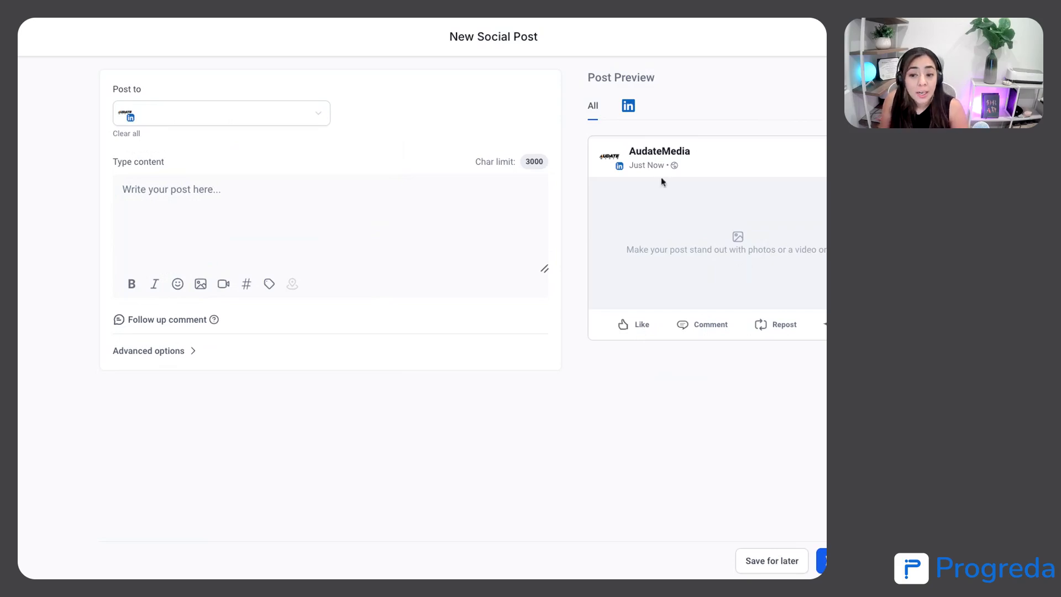
Upload the "riverside_final_edit logo" video to the media library and attach it to the post.
{"action": "left_click", "coordinate": [287, 201]}
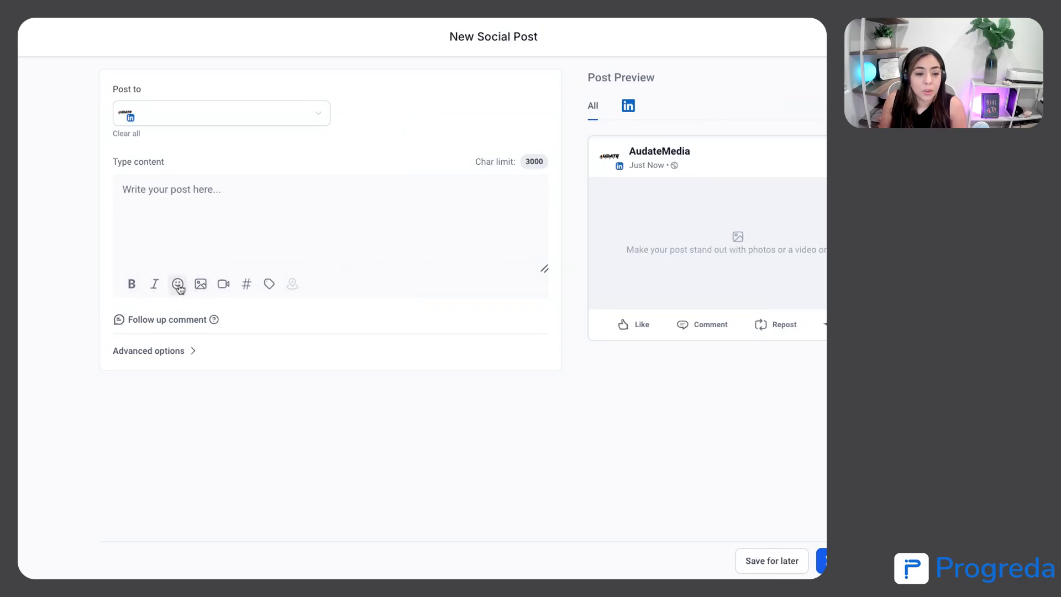
{"action": "left_click", "coordinate": [221, 285]}
{"action": "scroll", "coordinate": [220, 286], "scroll_direction": "down", "scroll_amount": 3}
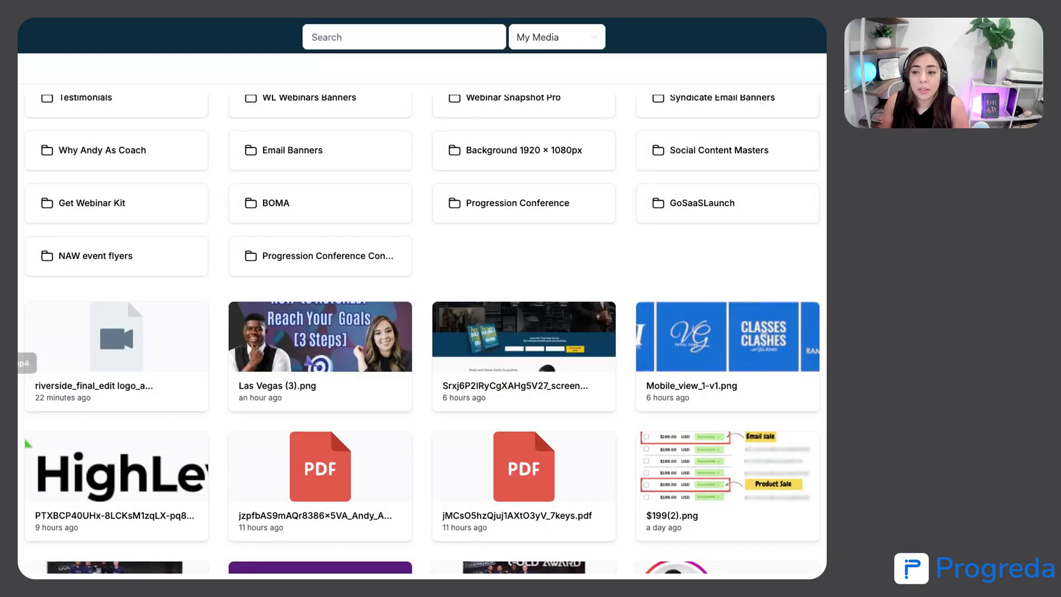
{"action": "scroll", "coordinate": [420, 331], "scroll_direction": "up", "scroll_amount": 3}
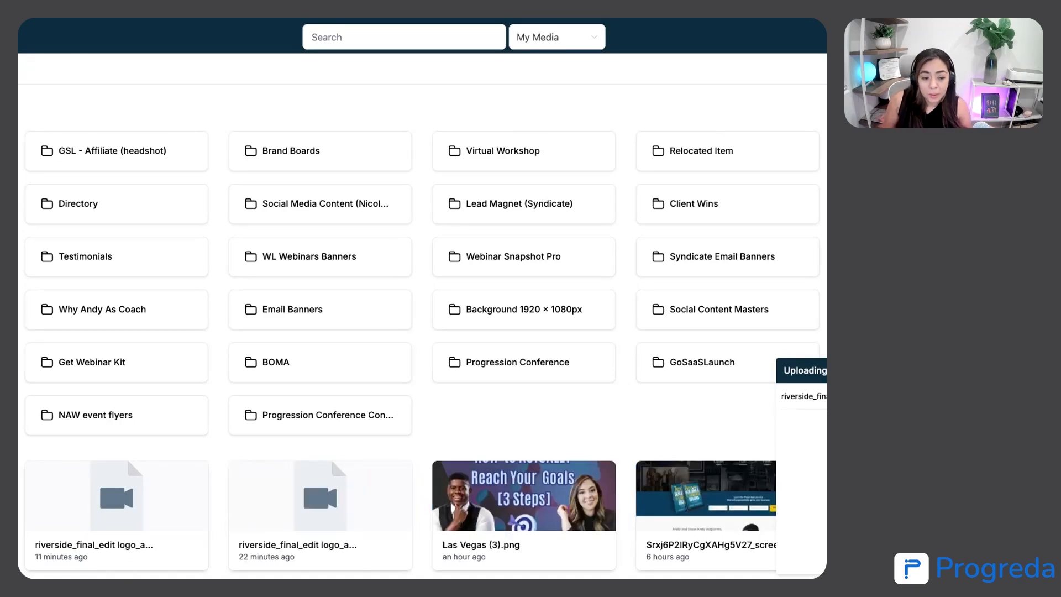
{"action": "left_click", "coordinate": [128, 456]}
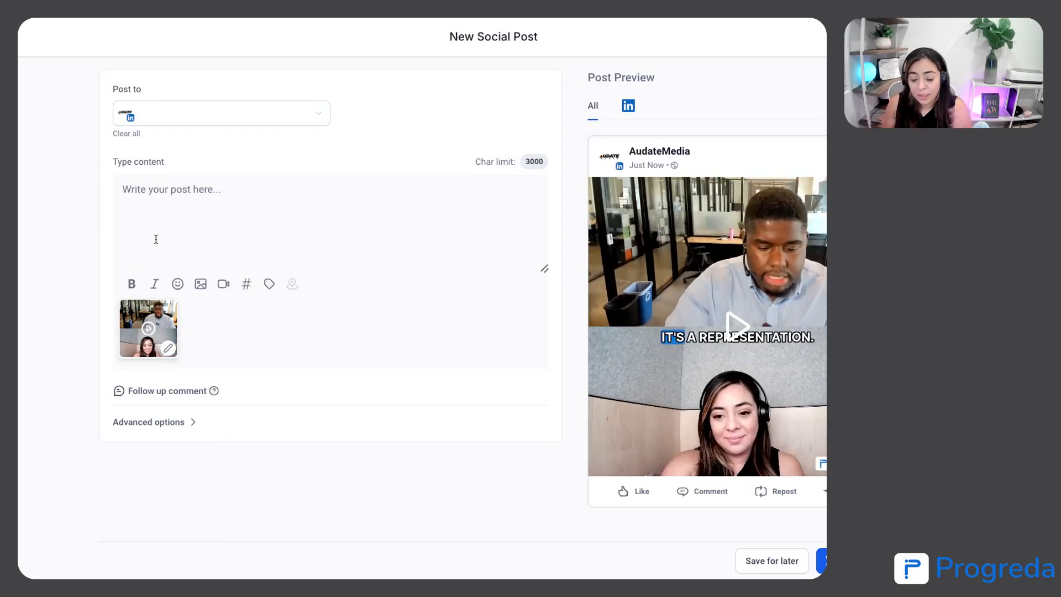
Begin the post text with "In this video", the speaker's first name and "shares how he prioritizes sales activities over creative tasks".
{"action": "left_click", "coordinate": [160, 206]}
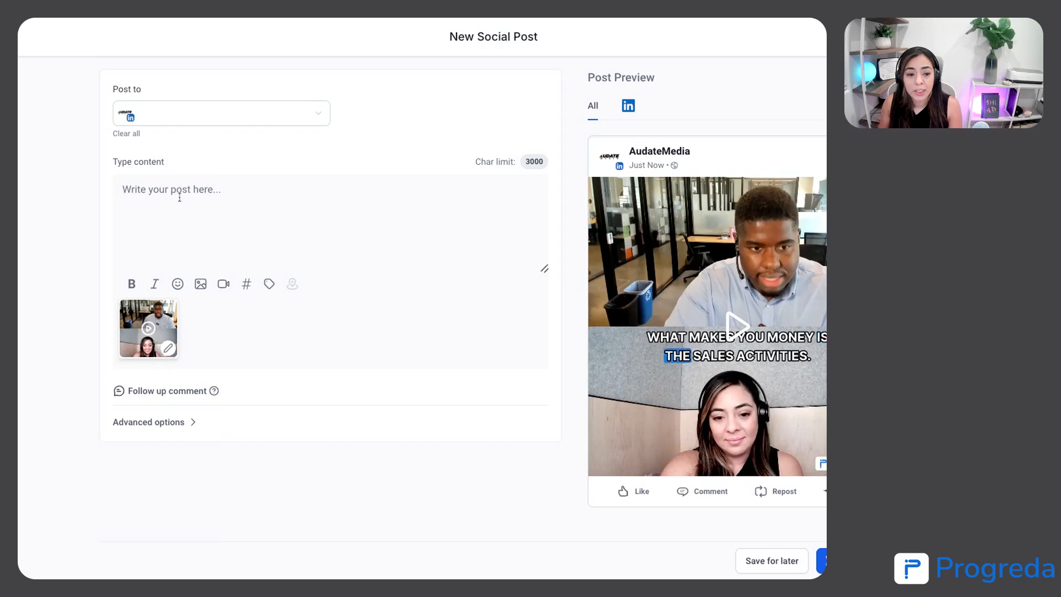
{"action": "type", "text": "In this video Andt"}
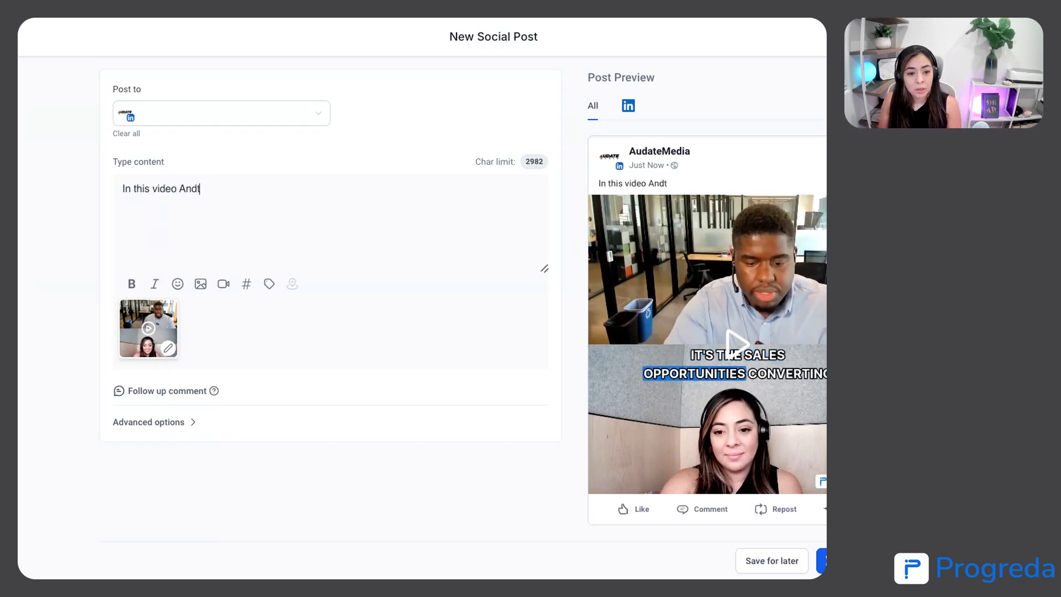
{"action": "key", "text": "BackSpace"}
{"action": "type", "text": "y"}
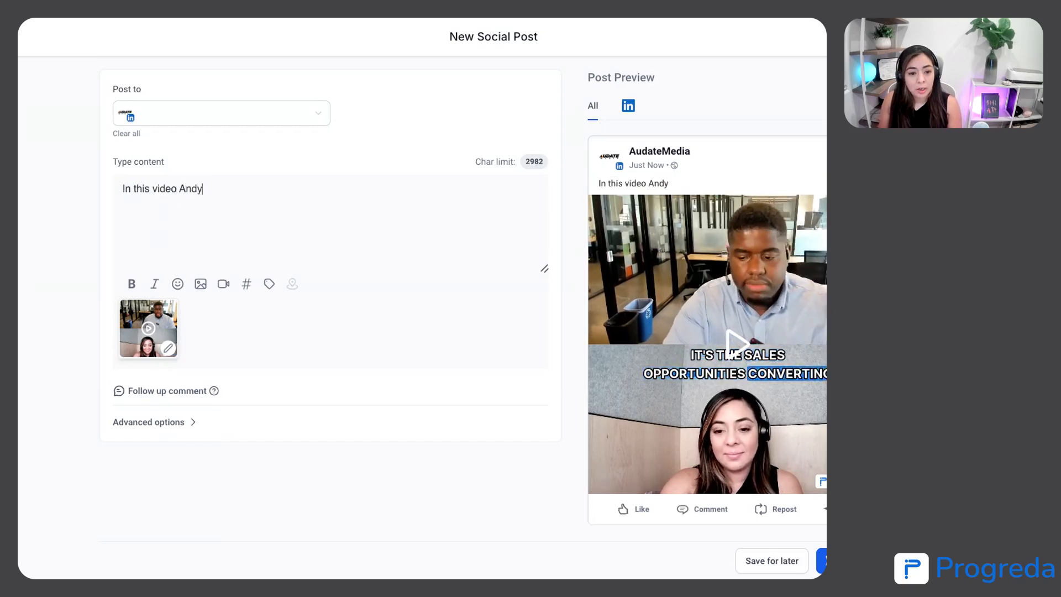
{"action": "type", "text": " shares ho"}
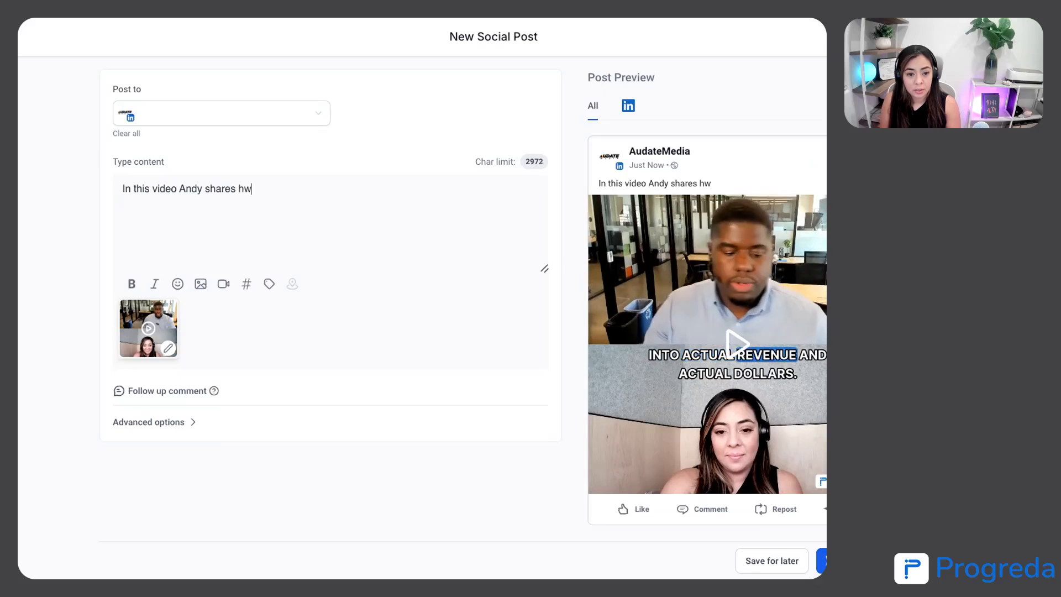
{"action": "key", "text": "BackSpace"}
{"action": "type", "text": "o"}
{"action": "key", "text": "BackSpace"}
{"action": "type", "text": "ow he prioriti"}
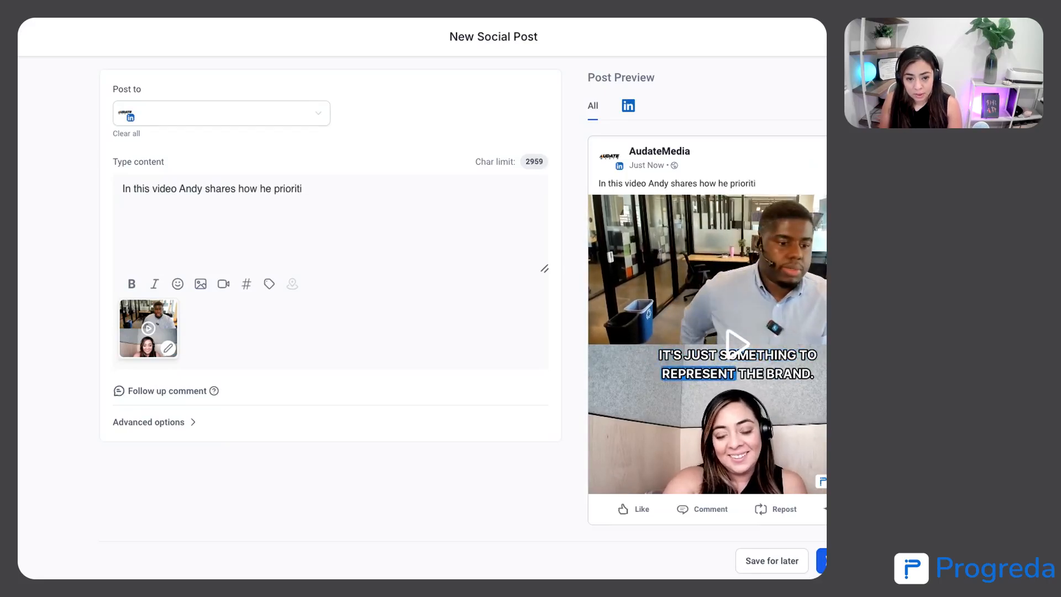
{"action": "type", "text": "zes sales"}
{"action": "type", "text": " act"}
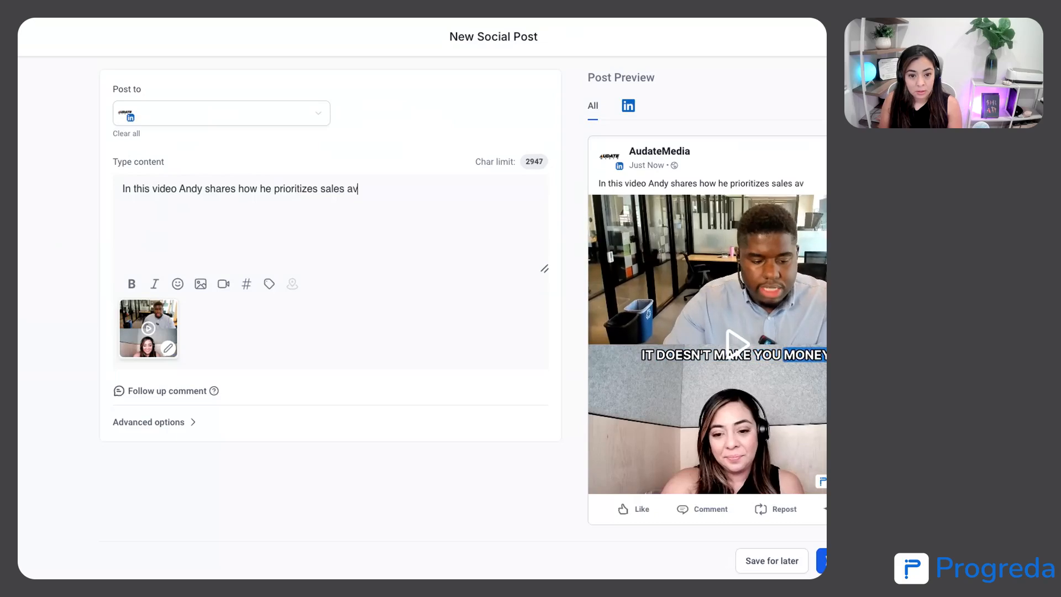
{"action": "key", "text": "BackSpace"}
{"action": "type", "text": "tivities over "}
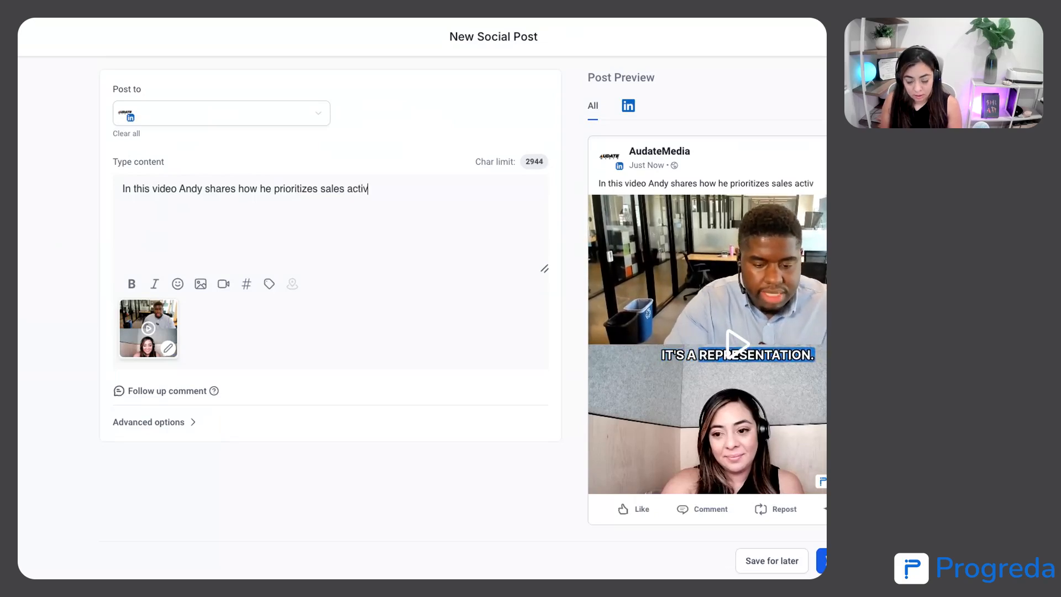
{"action": "type", "text": "creative "}
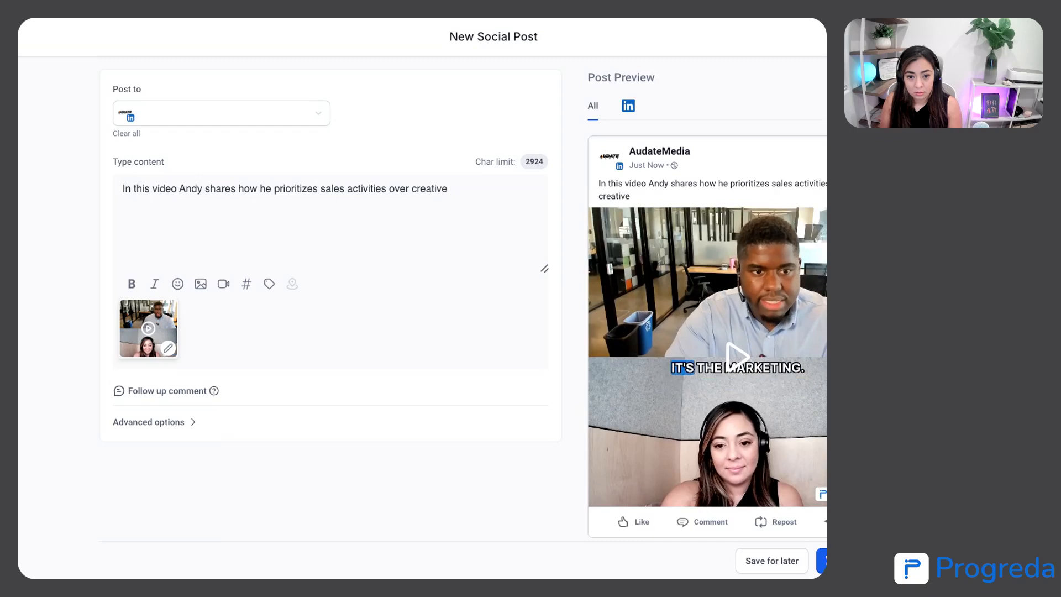
{"action": "type", "text": "tasks"}
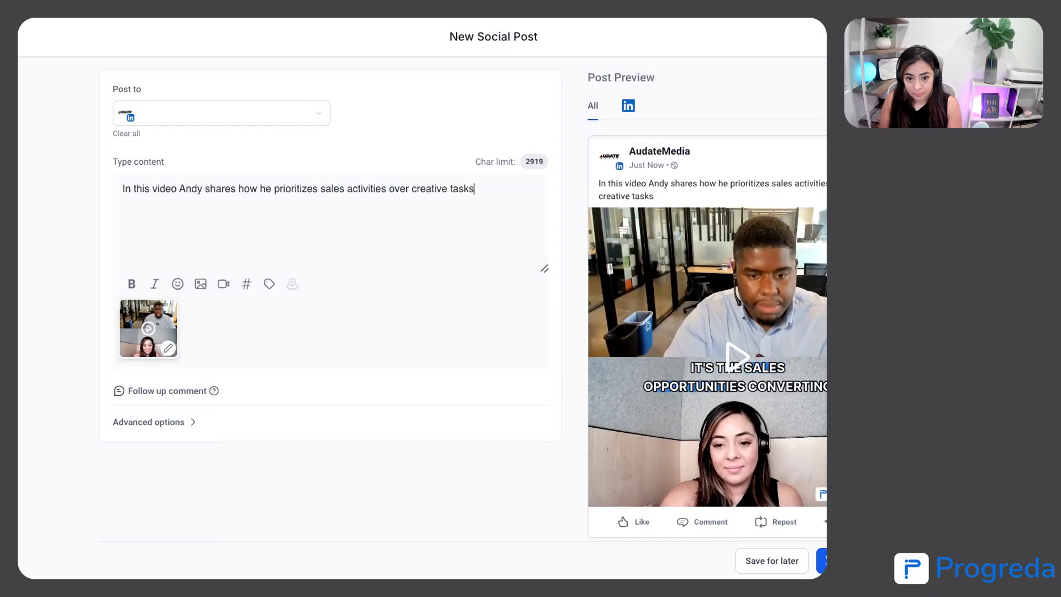
Finish the caption's sentence with the question ", what do you think?".
{"action": "type", "text": ","}
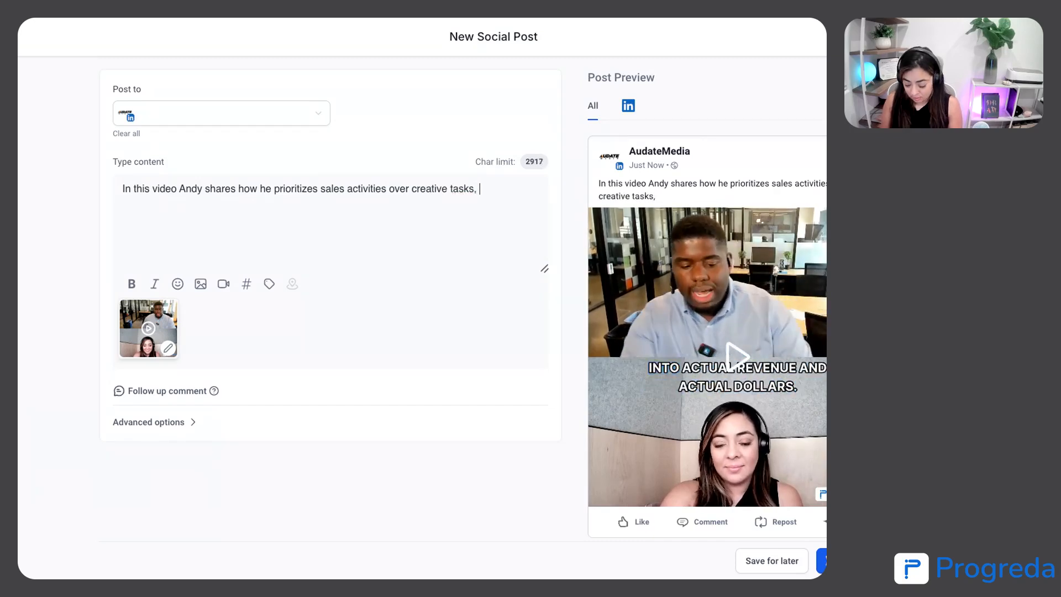
{"action": "type", "text": " what di"}
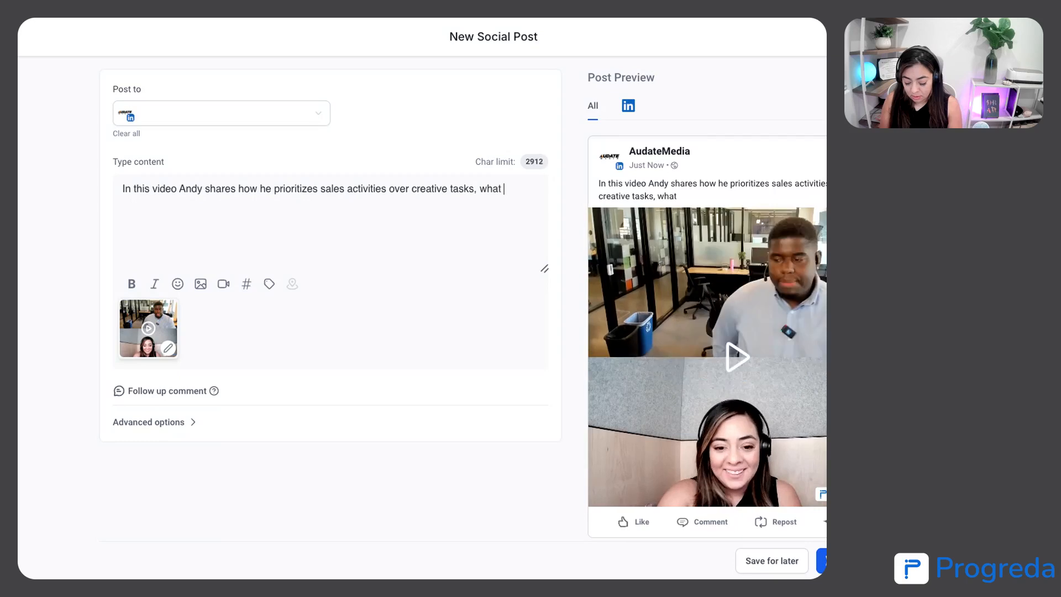
{"action": "key", "text": "BackSpace"}
{"action": "key", "text": "BackSpace"}
{"action": "type", "text": "o you "}
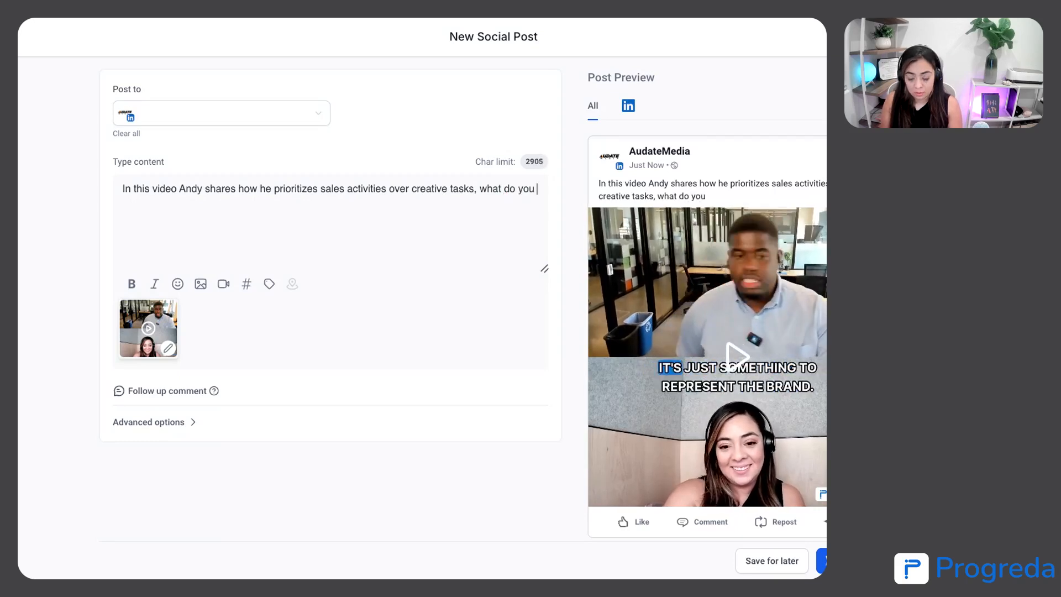
{"action": "type", "text": "think? "}
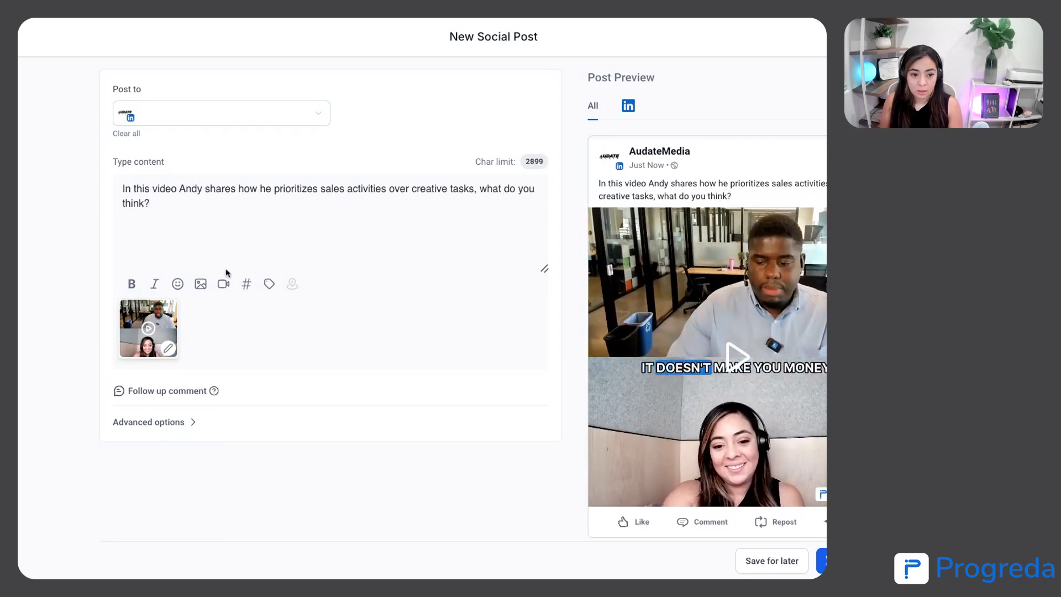
Add the hashtags #business #CEO #Motivation #sales #money at the end of the caption.
{"action": "type", "text": "#bus"}
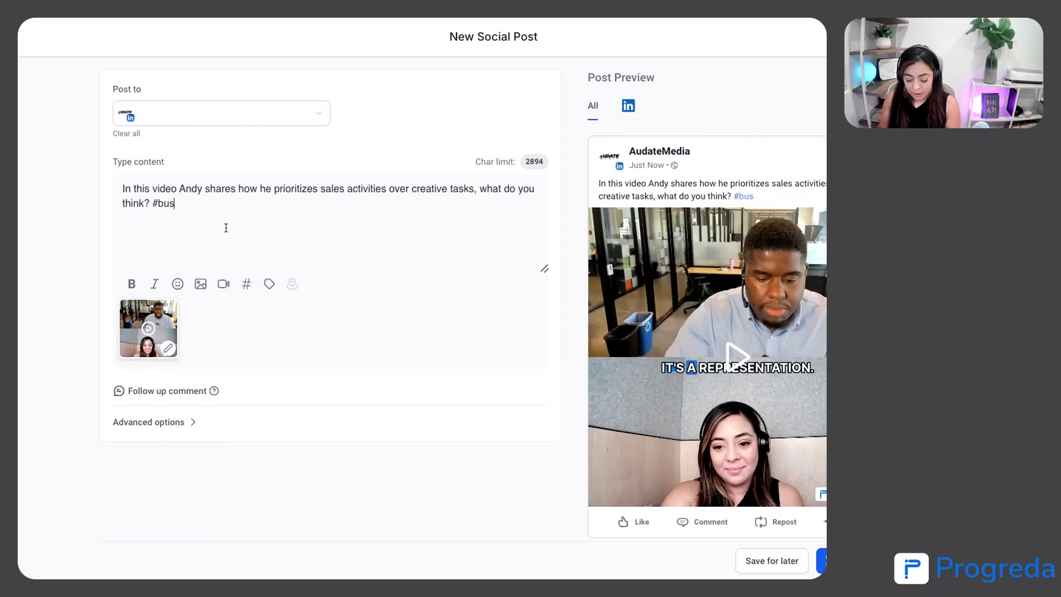
{"action": "type", "text": "iness #CE"}
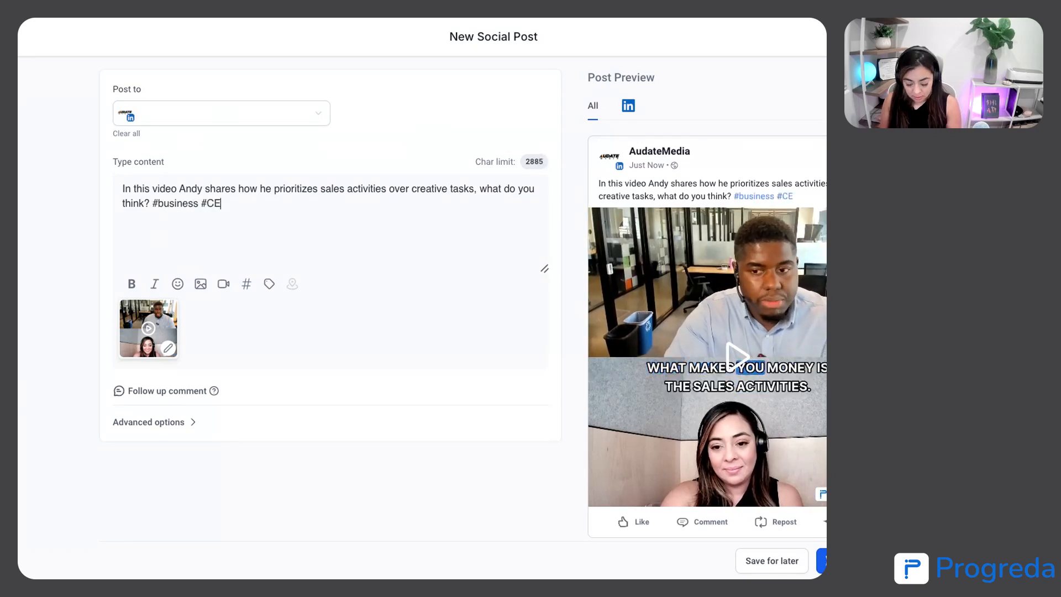
{"action": "type", "text": "O #"}
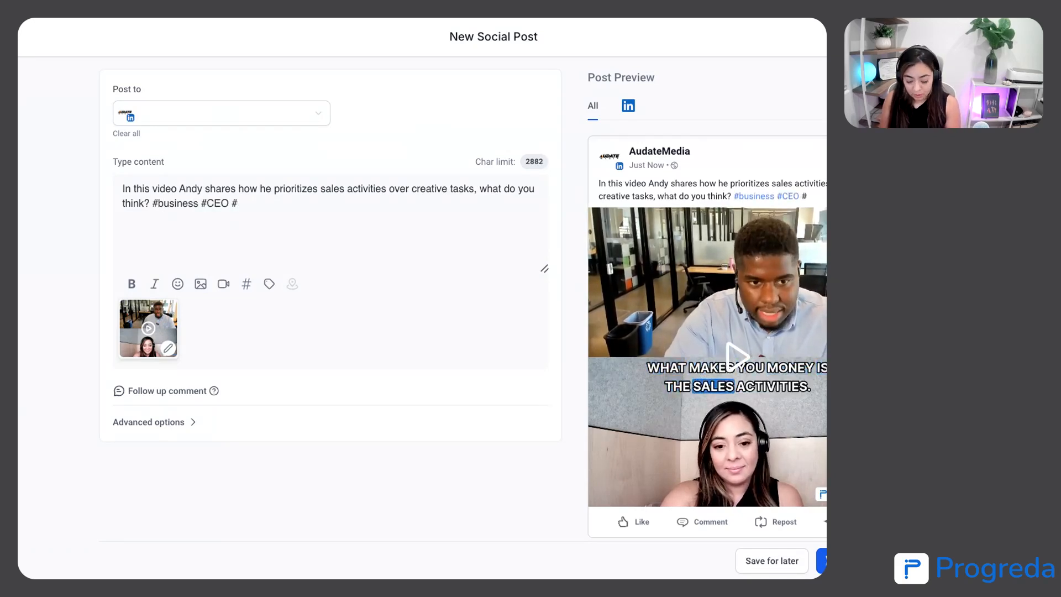
{"action": "type", "text": "Moti"}
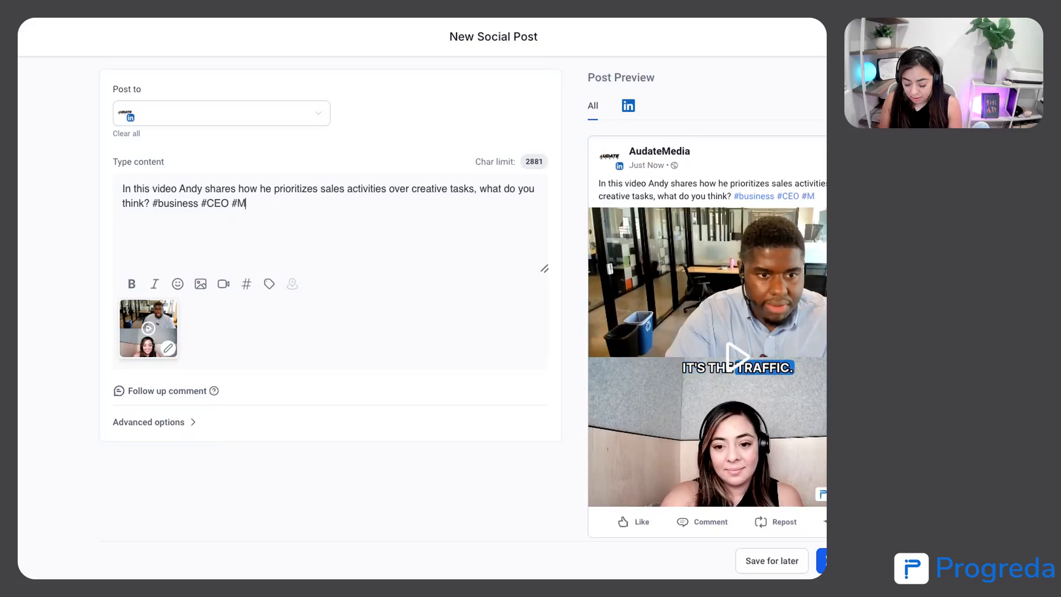
{"action": "type", "text": "on "}
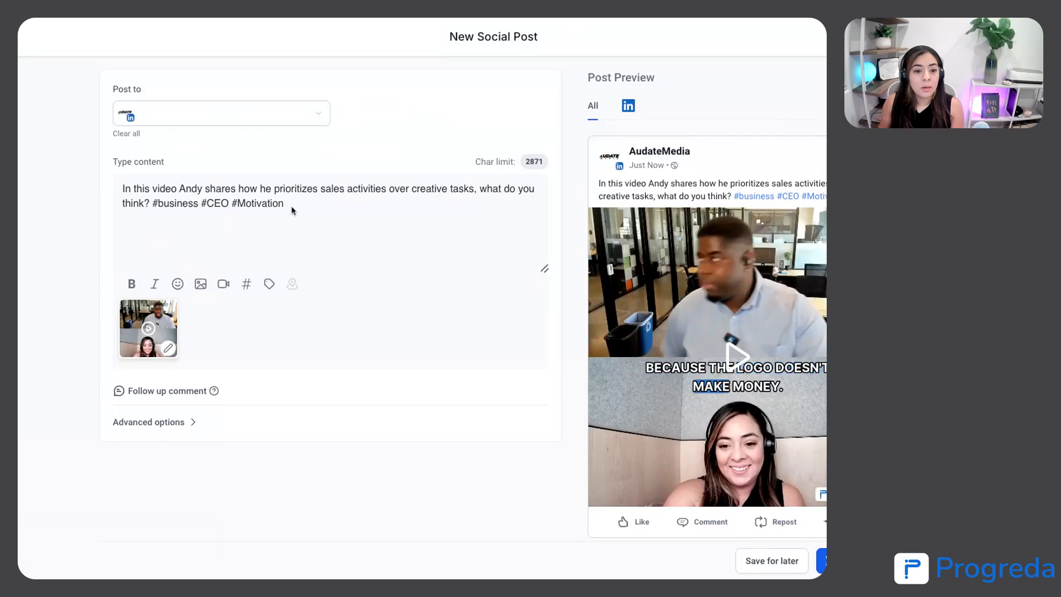
{"action": "type", "text": "#"}
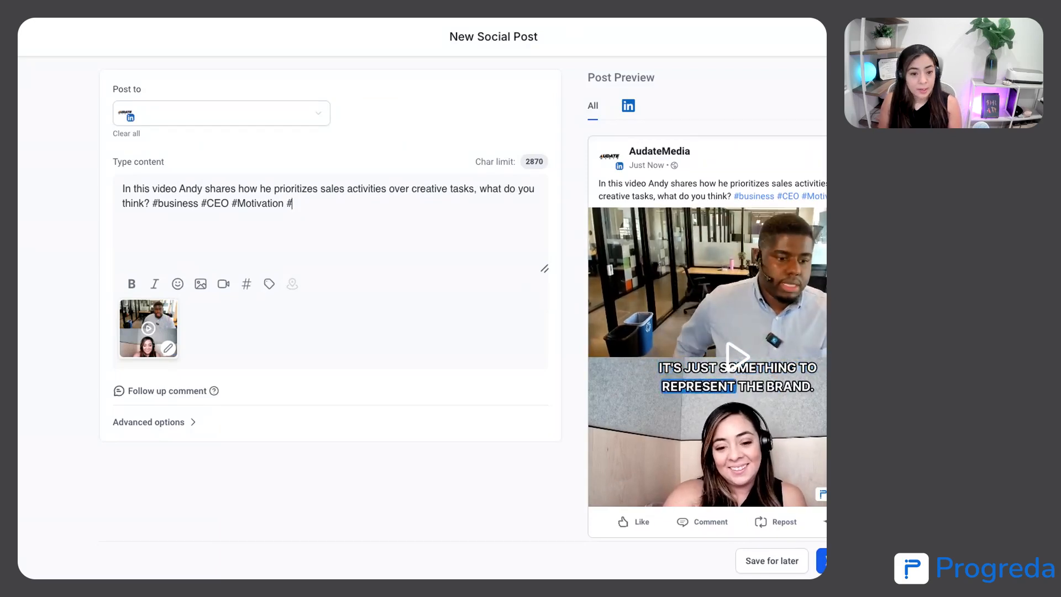
{"action": "type", "text": "sales"}
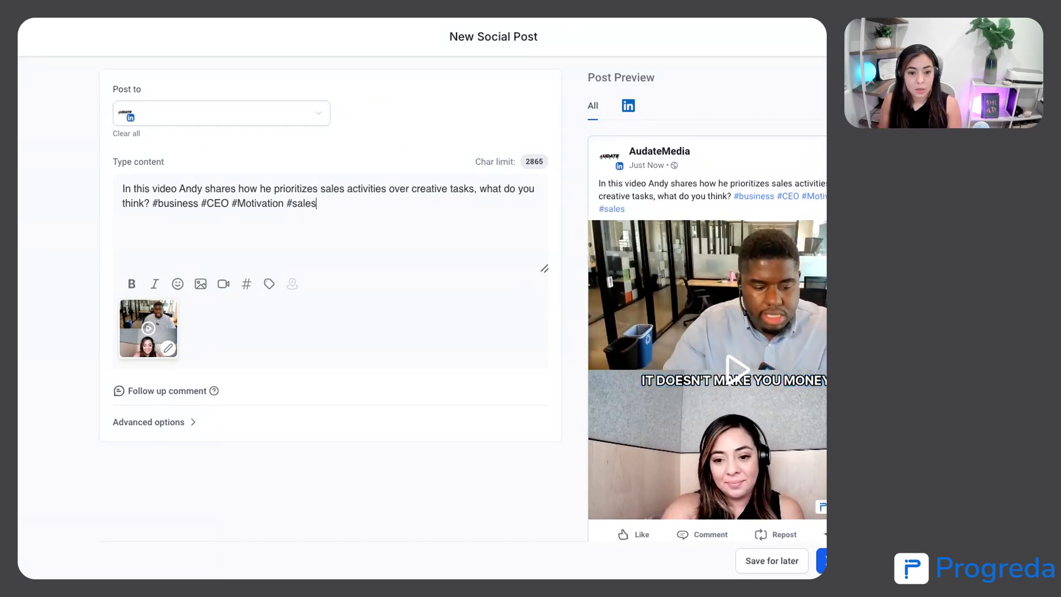
{"action": "type", "text": " #money"}
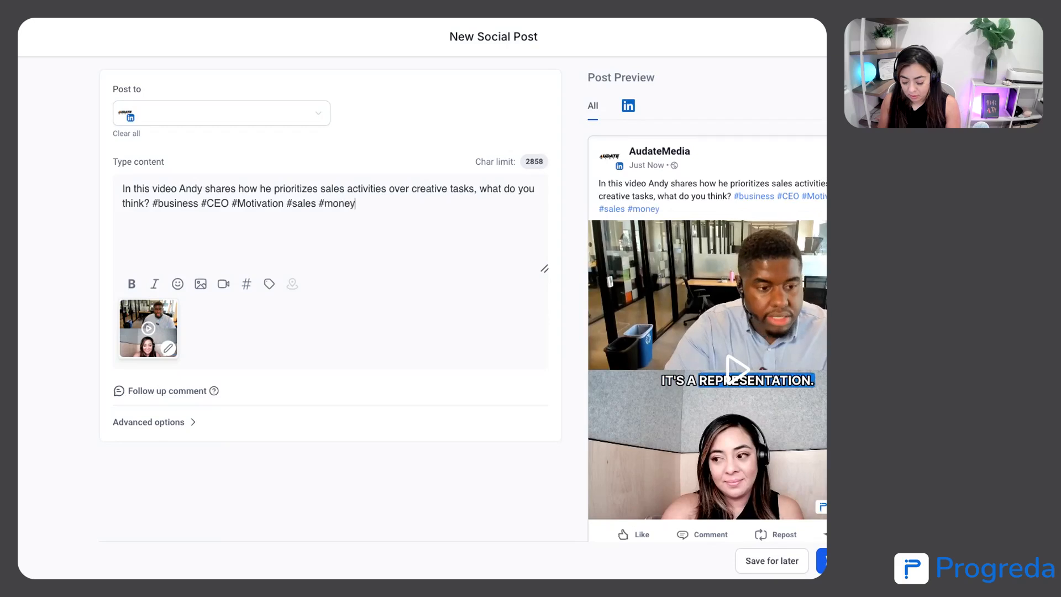
Extend the caption's last hashtag to #moneymindset.
{"action": "type", "text": "mindset"}
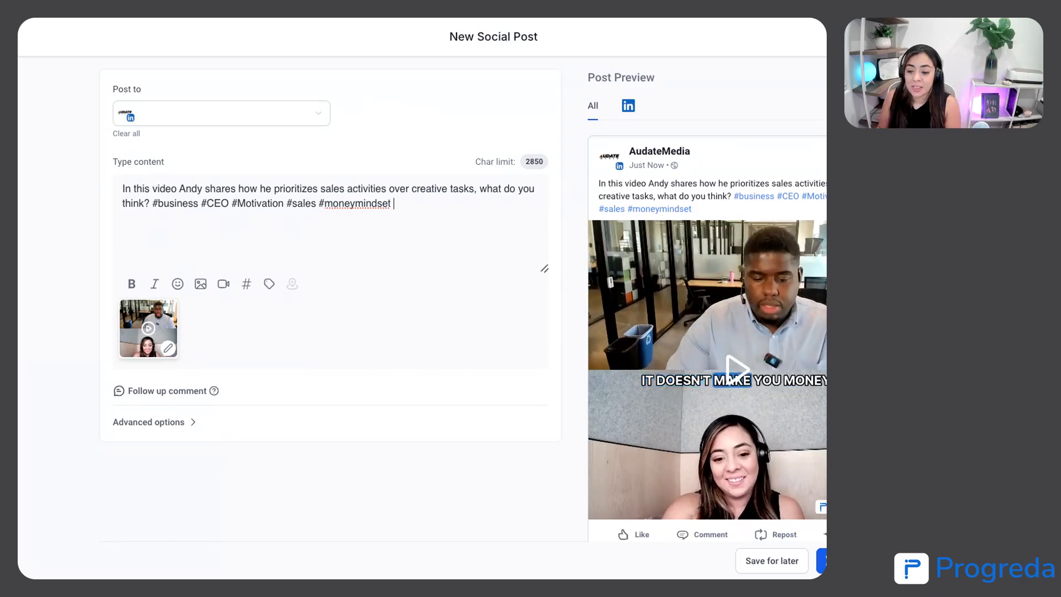
Schedule the LinkedIn post for October 11, 2024 at 07:00 AM.
{"action": "left_click", "coordinate": [822, 560]}
{"action": "left_click", "coordinate": [764, 415]}
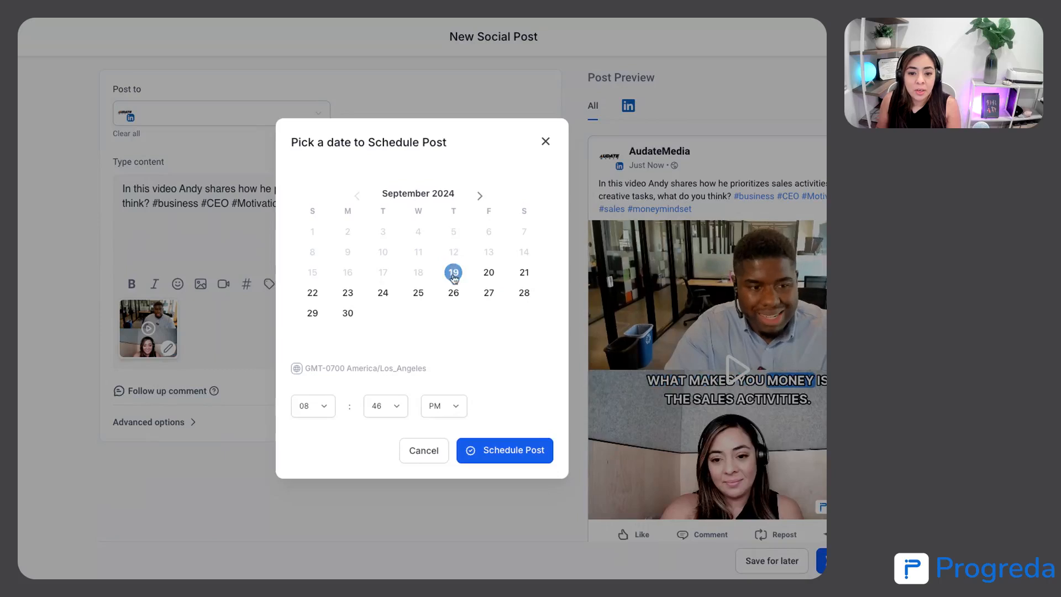
{"action": "left_click", "coordinate": [480, 197]}
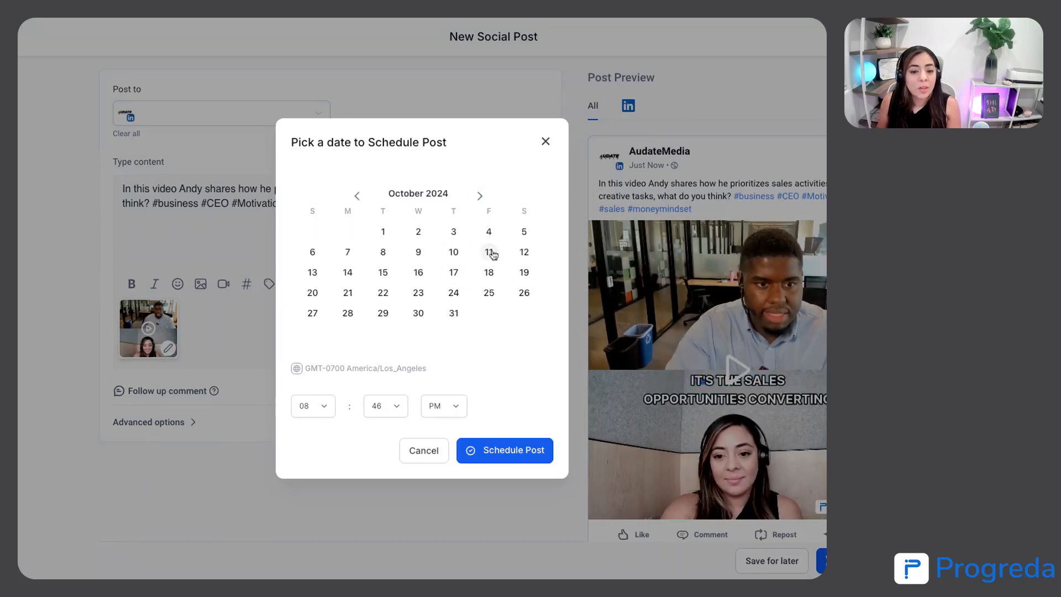
{"action": "left_click", "coordinate": [493, 252]}
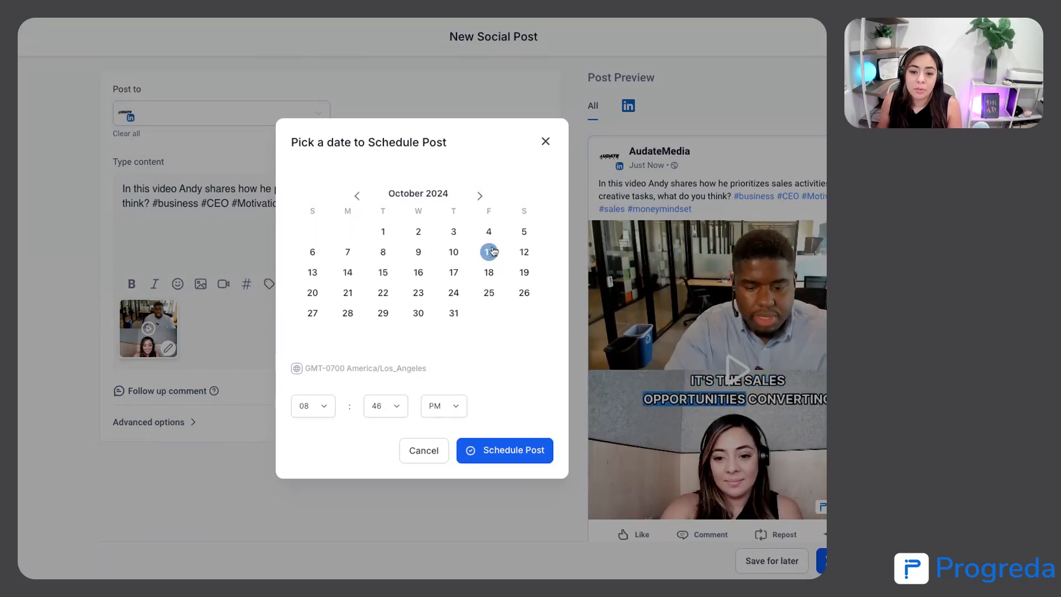
{"action": "left_click", "coordinate": [311, 409]}
{"action": "left_click", "coordinate": [374, 412]}
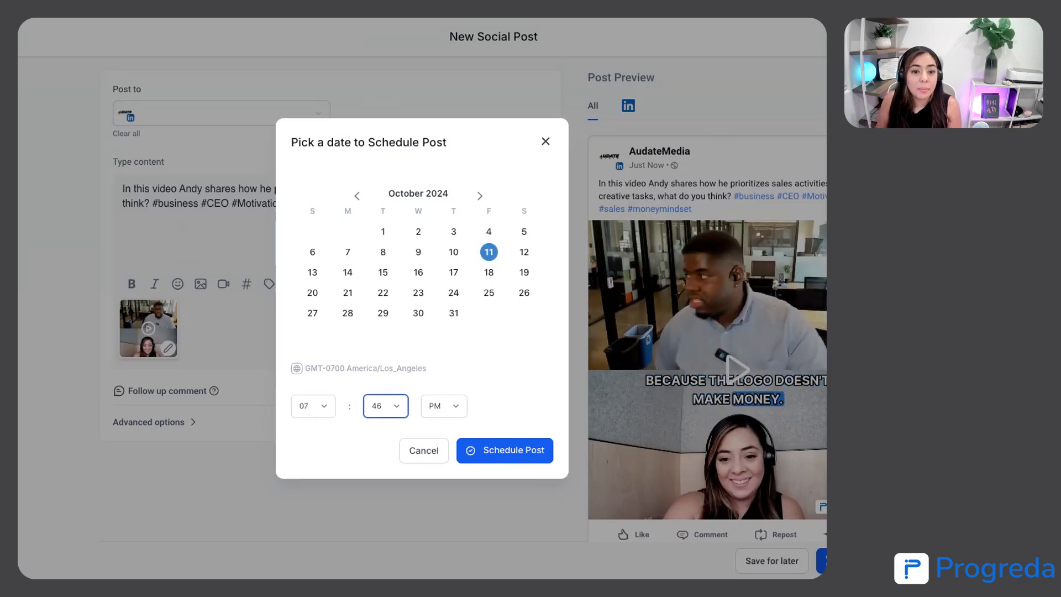
{"action": "left_click", "coordinate": [382, 402]}
{"action": "left_click", "coordinate": [433, 415]}
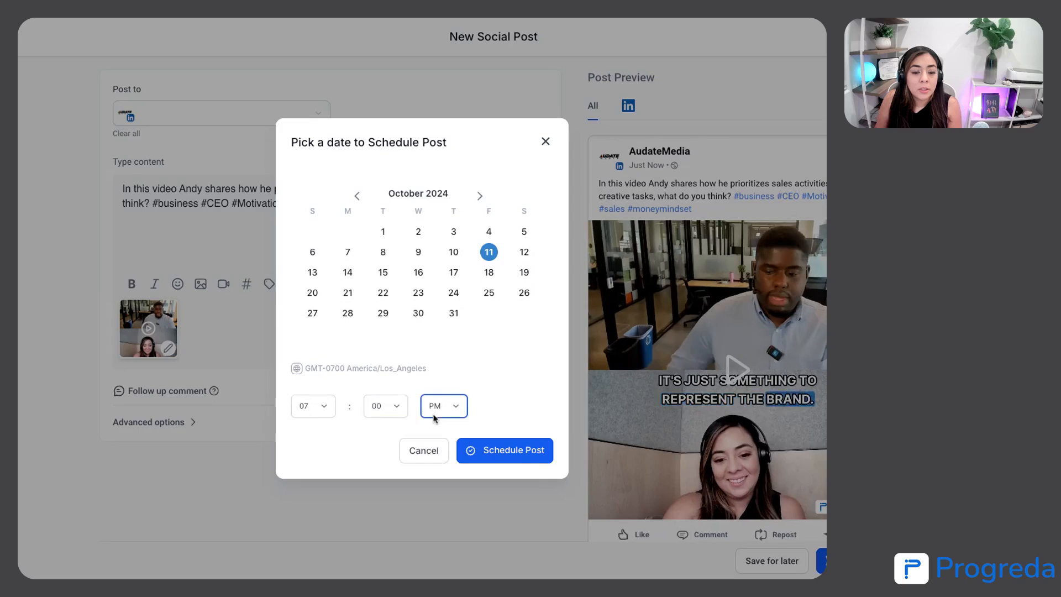
{"action": "left_click", "coordinate": [437, 395]}
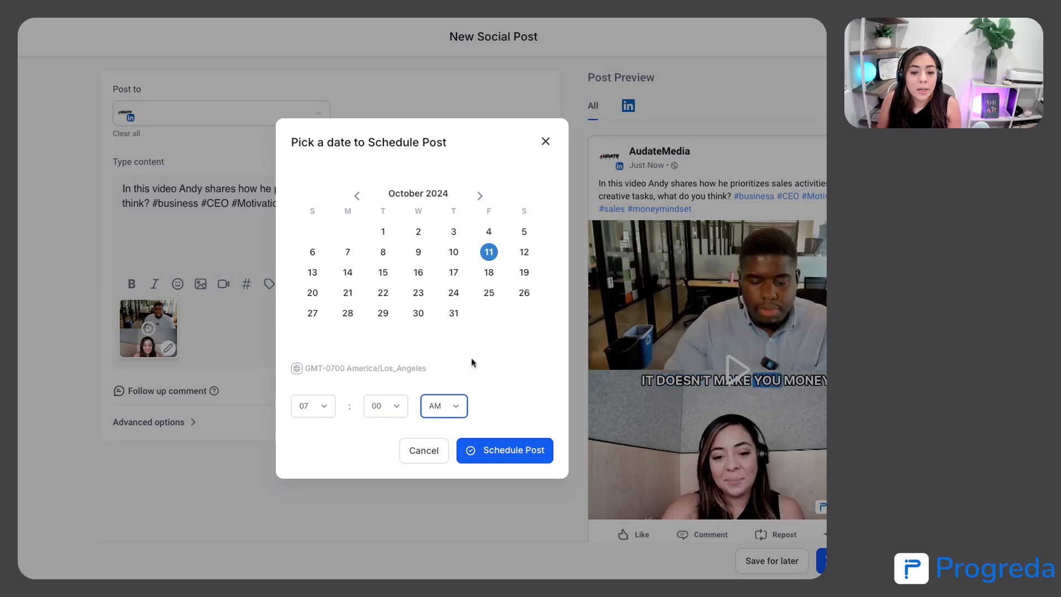
{"action": "left_click", "coordinate": [494, 459]}
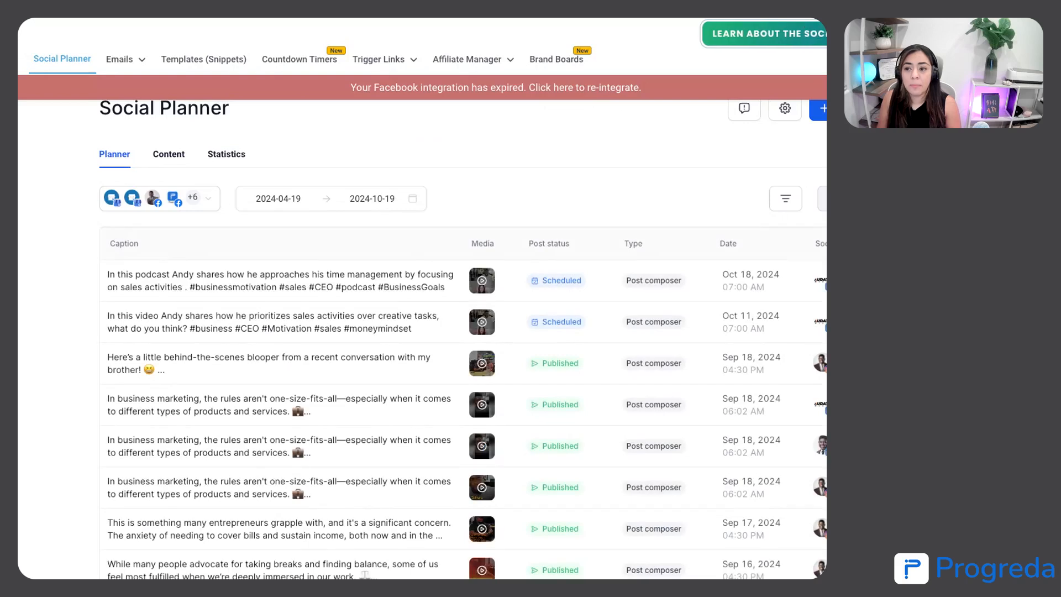
{"action": "scroll", "coordinate": [307, 273], "scroll_direction": "down", "scroll_amount": 1}
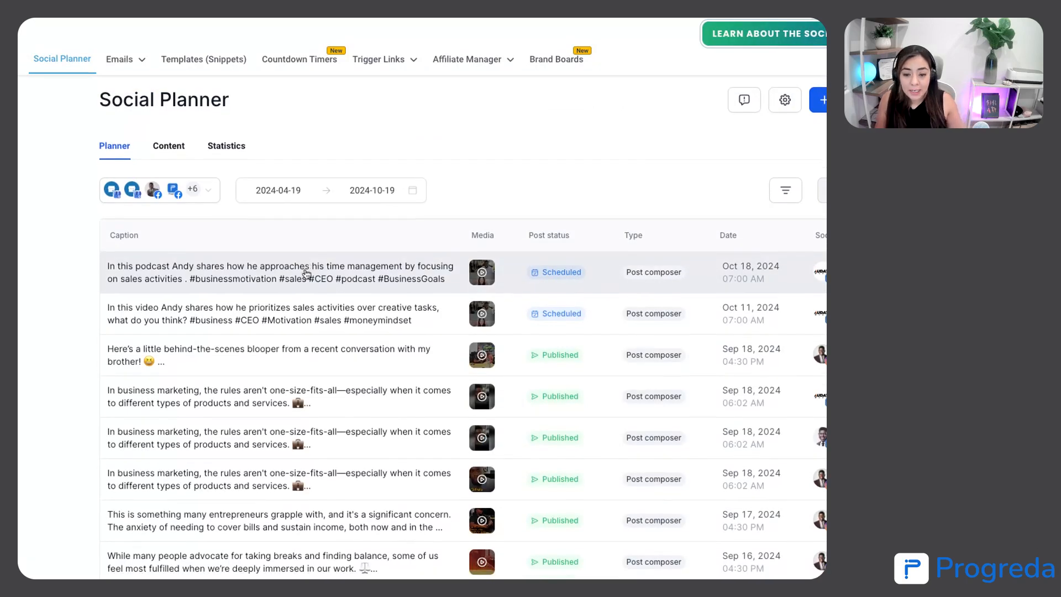
{"action": "scroll", "coordinate": [306, 273], "scroll_direction": "down", "scroll_amount": 2}
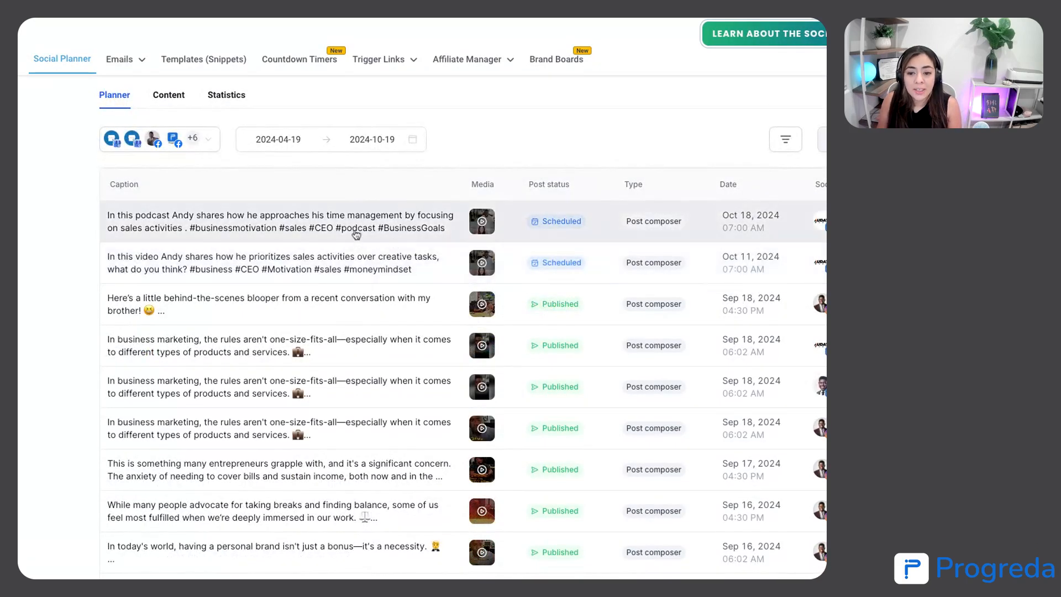